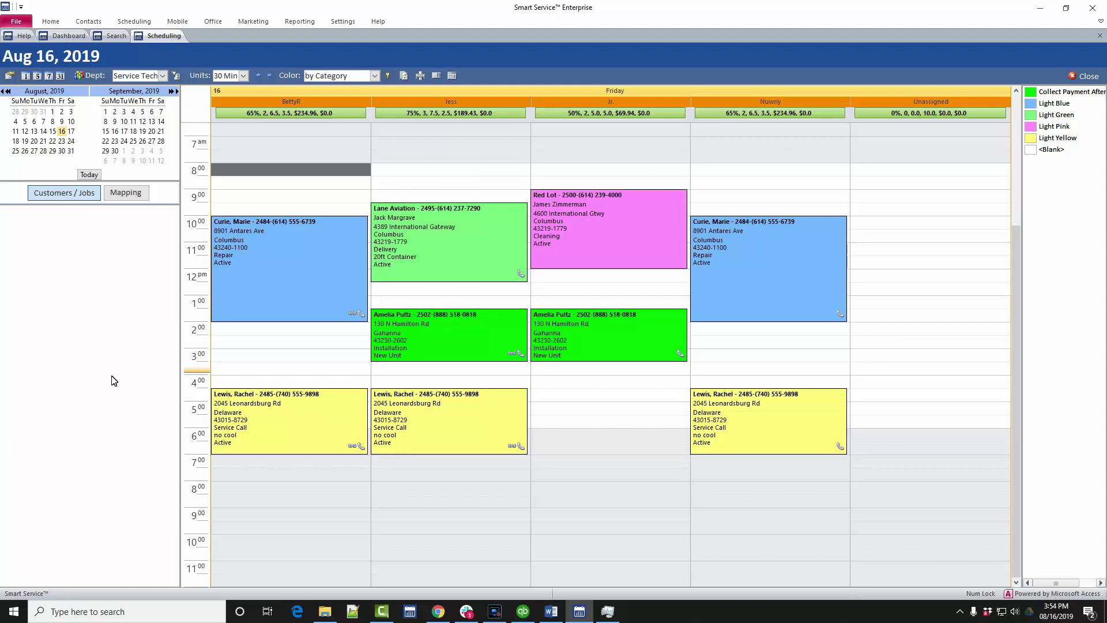
Step: Select Jr.'s 4:00–5:30 pm time slots and start a new job there
{"action": "left_click", "coordinate": [550, 394]}
{"action": "left_click_drag", "start_coordinate": [552, 399], "coordinate": [558, 426]}
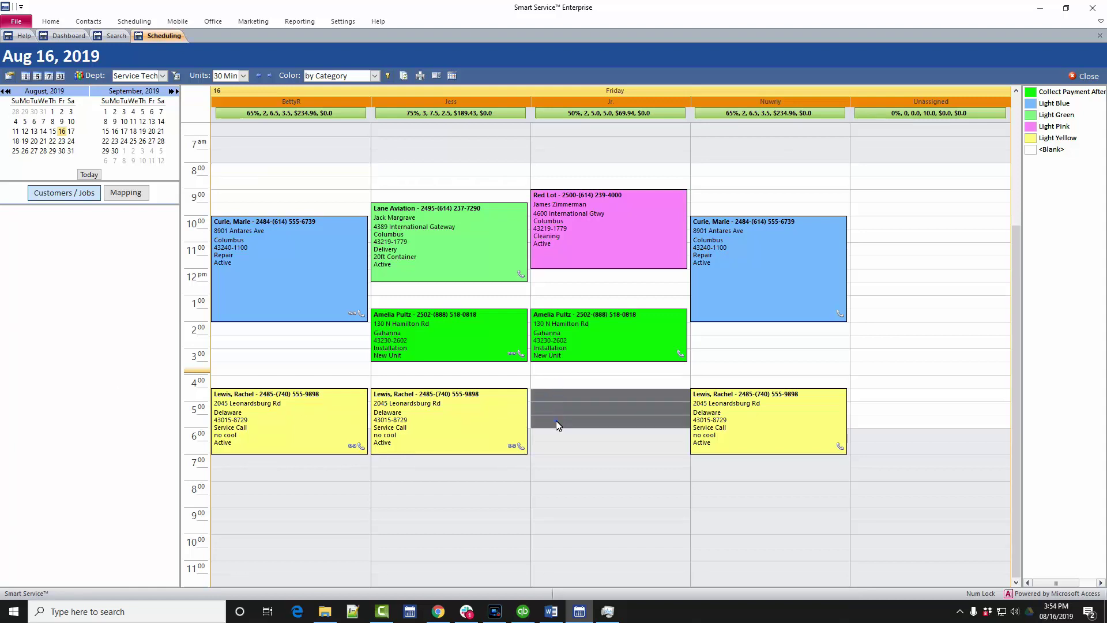
{"action": "right_click", "coordinate": [558, 425]}
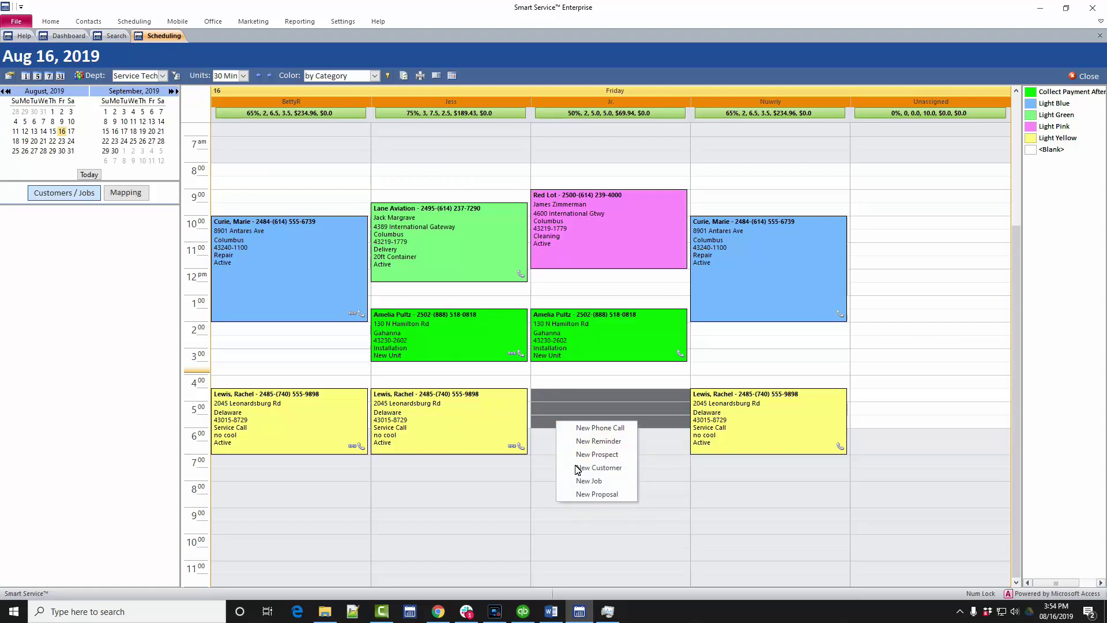
{"action": "left_click", "coordinate": [584, 482]}
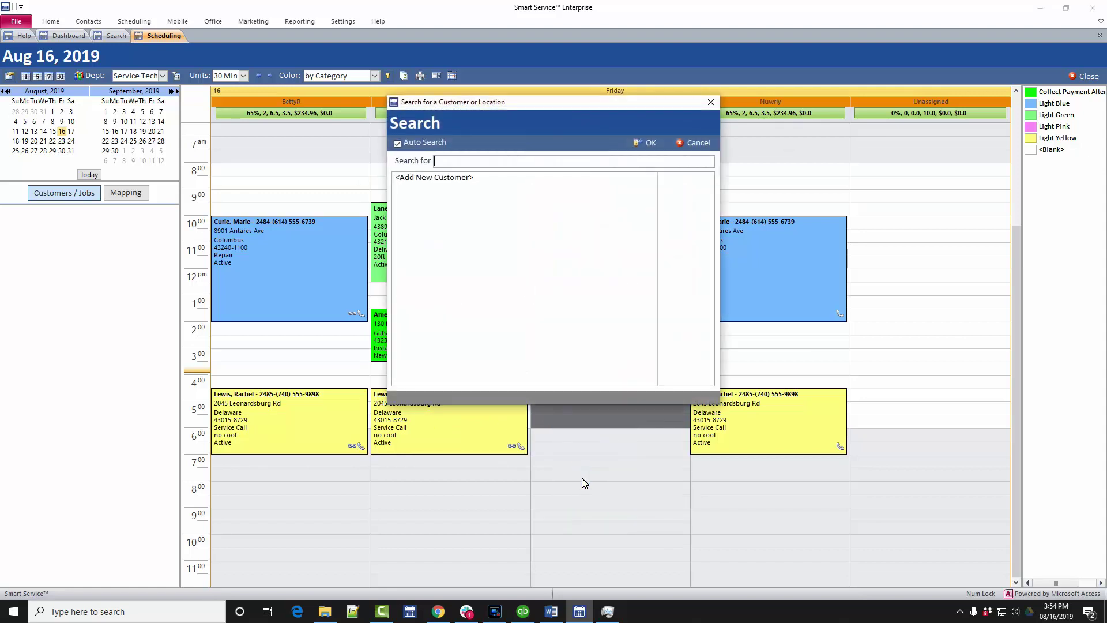
{"action": "type", "text": "daniel"}
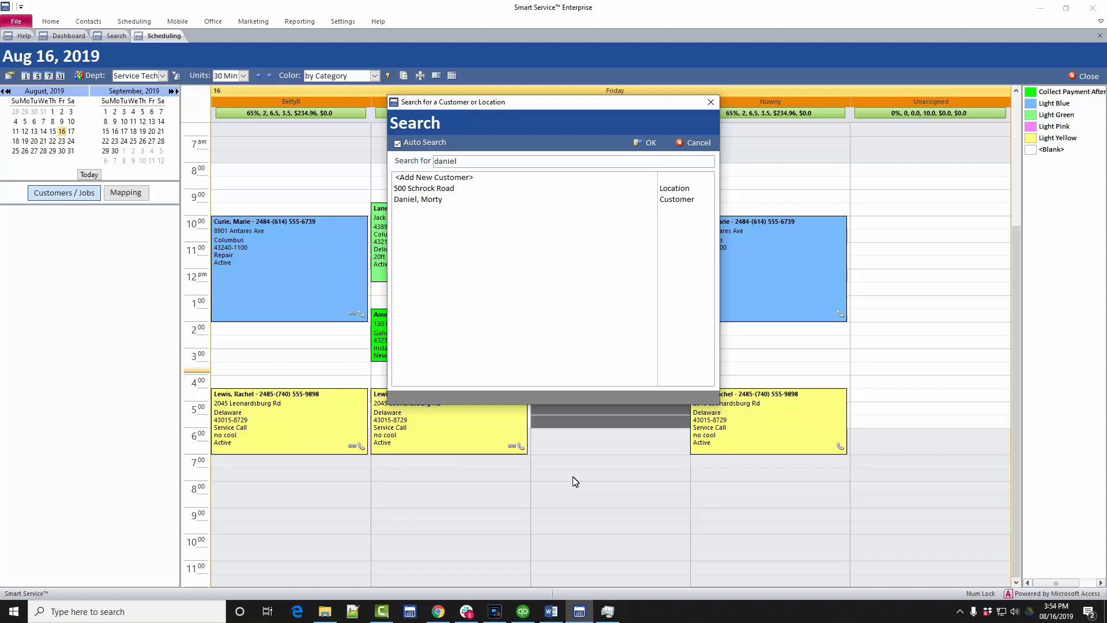
{"action": "left_click", "coordinate": [456, 190]}
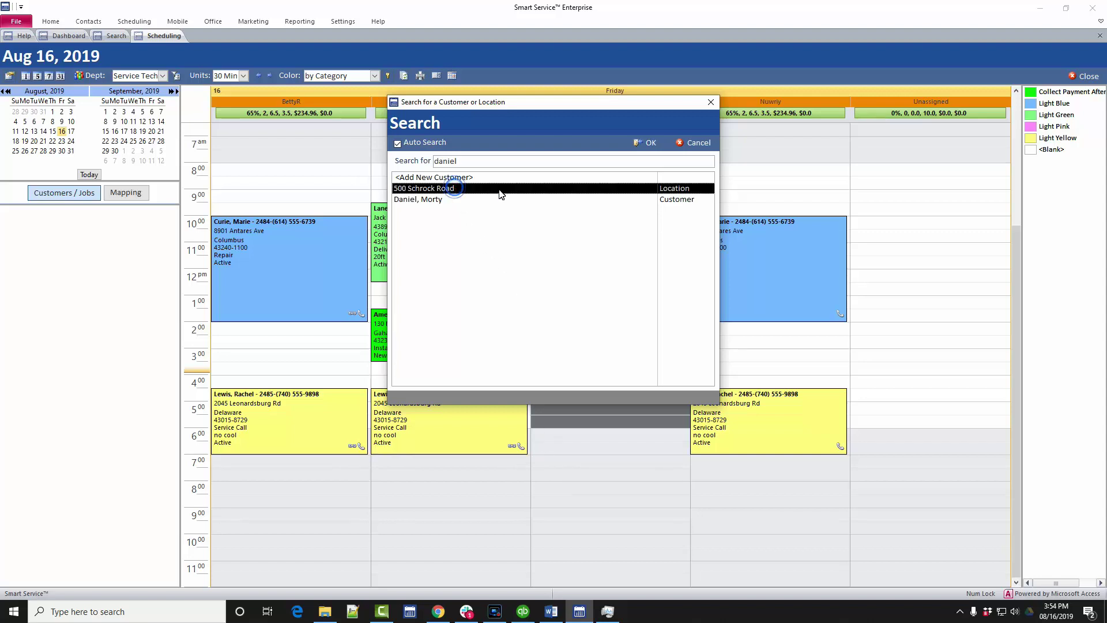
{"action": "left_click", "coordinate": [644, 144]}
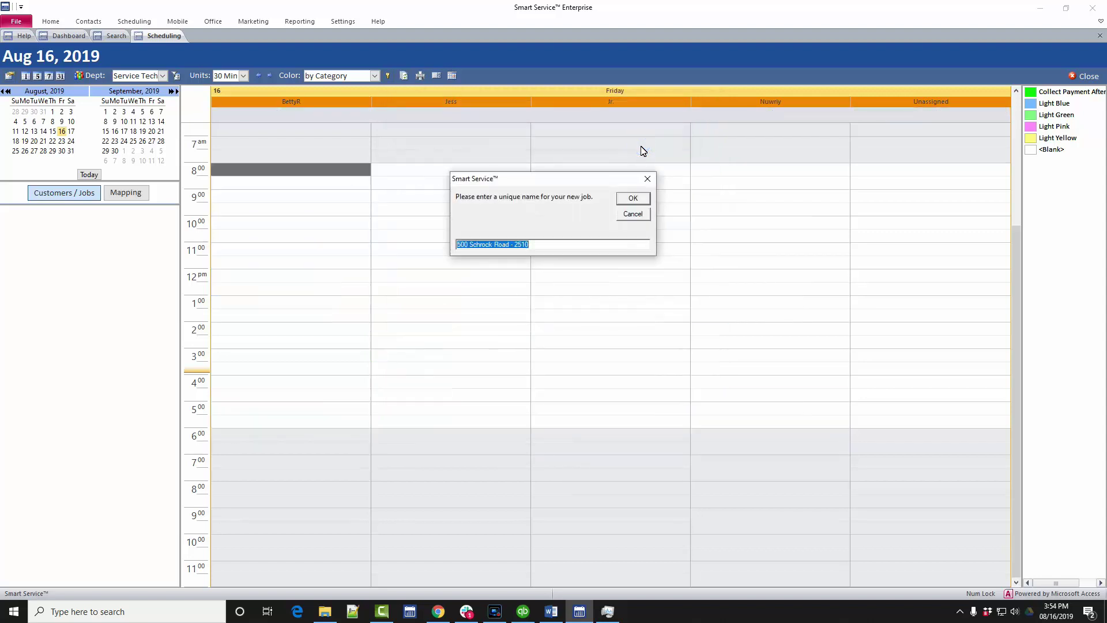
{"action": "left_click", "coordinate": [633, 199]}
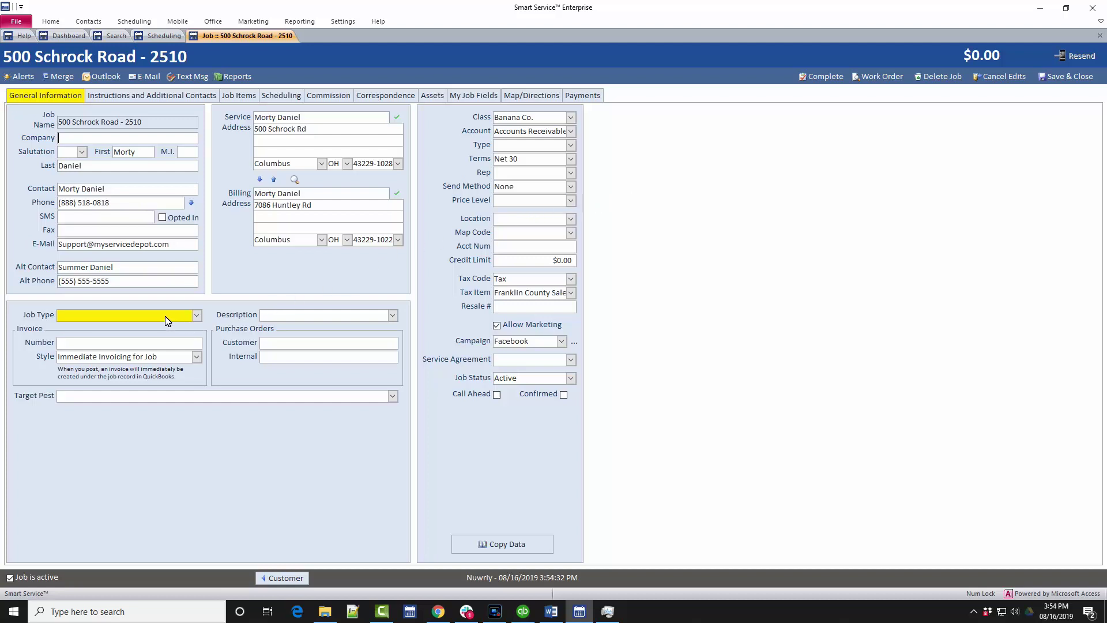
{"action": "type", "text": "repair"}
{"action": "key", "text": "Tab"}
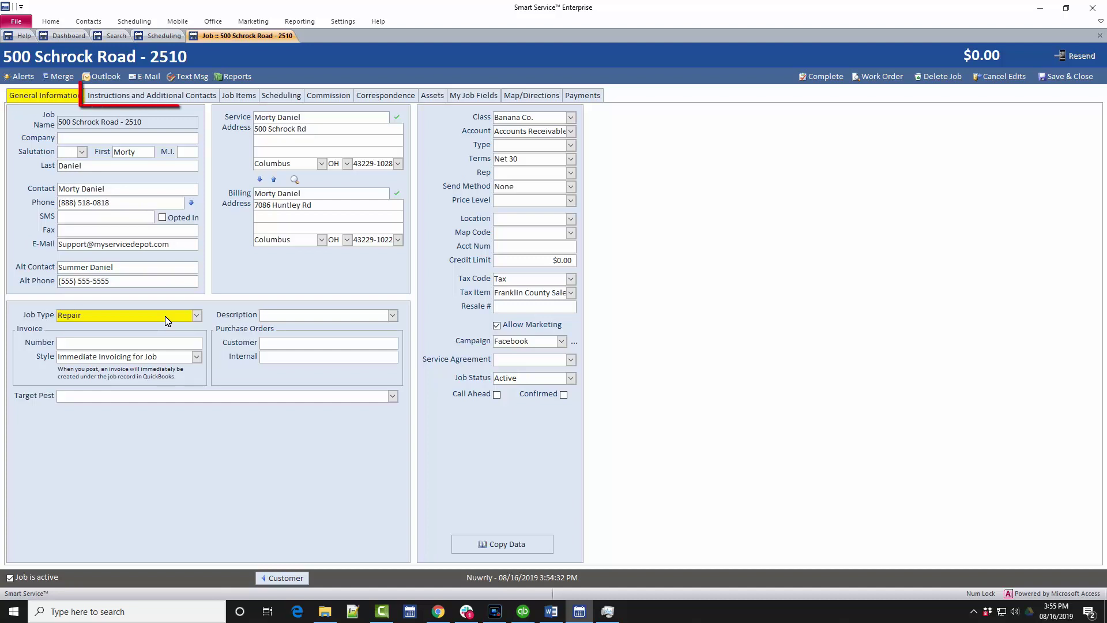
Step: Add a name-and-date timestamp to the public instructions, followed by 'Customer has no AC!!!'
{"action": "left_click", "coordinate": [167, 104]}
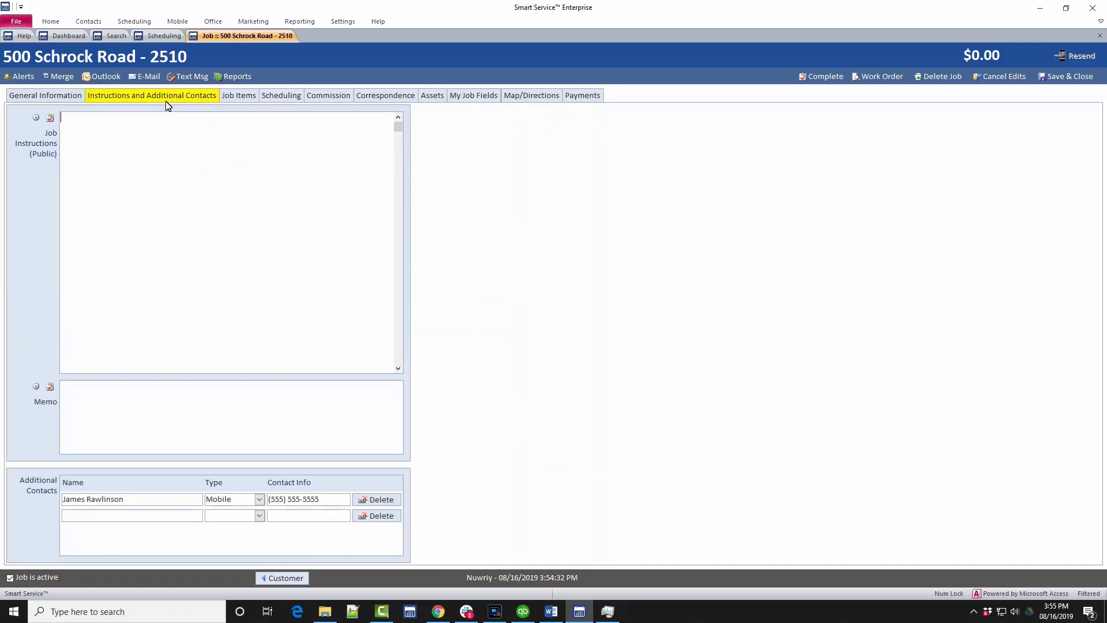
{"action": "left_click", "coordinate": [36, 120]}
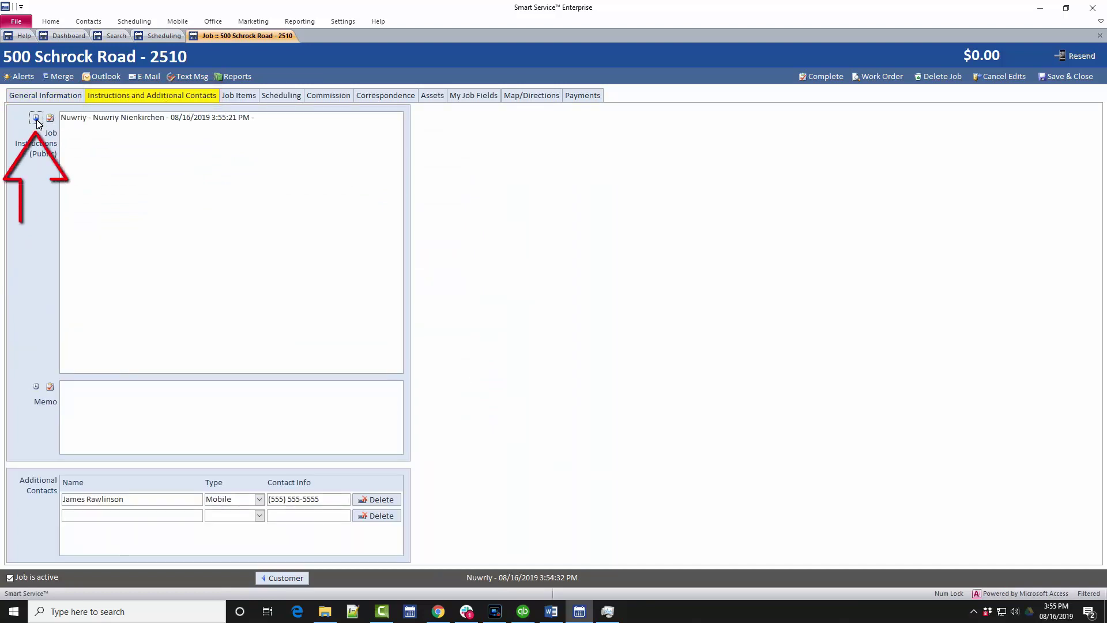
{"action": "left_click", "coordinate": [269, 121]}
{"action": "type", "text": "Customer "}
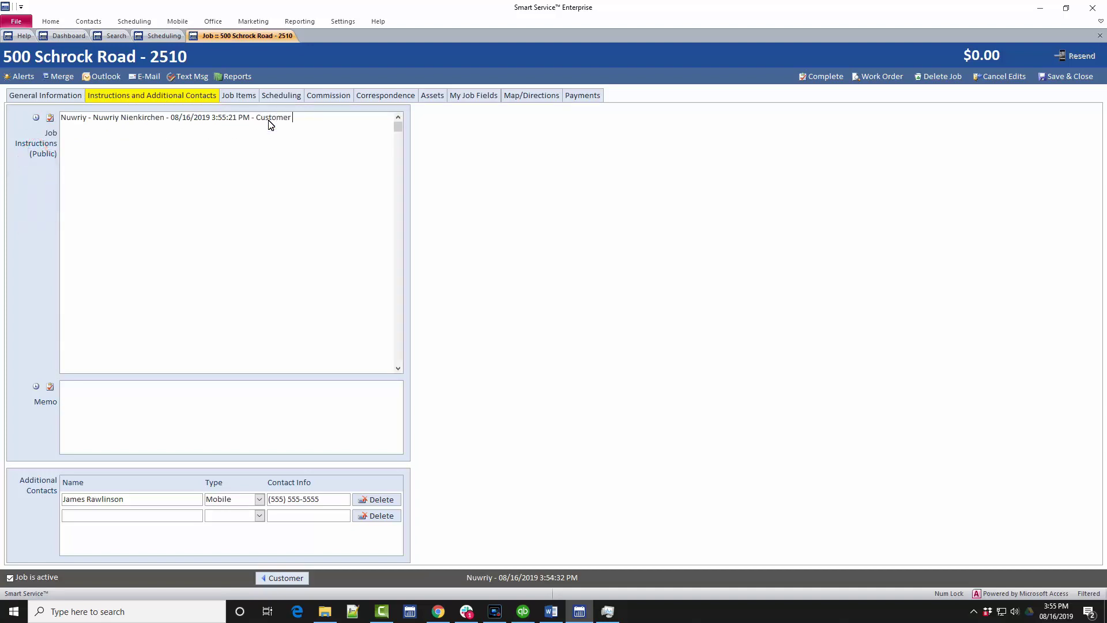
{"action": "type", "text": "has no AC!!!"}
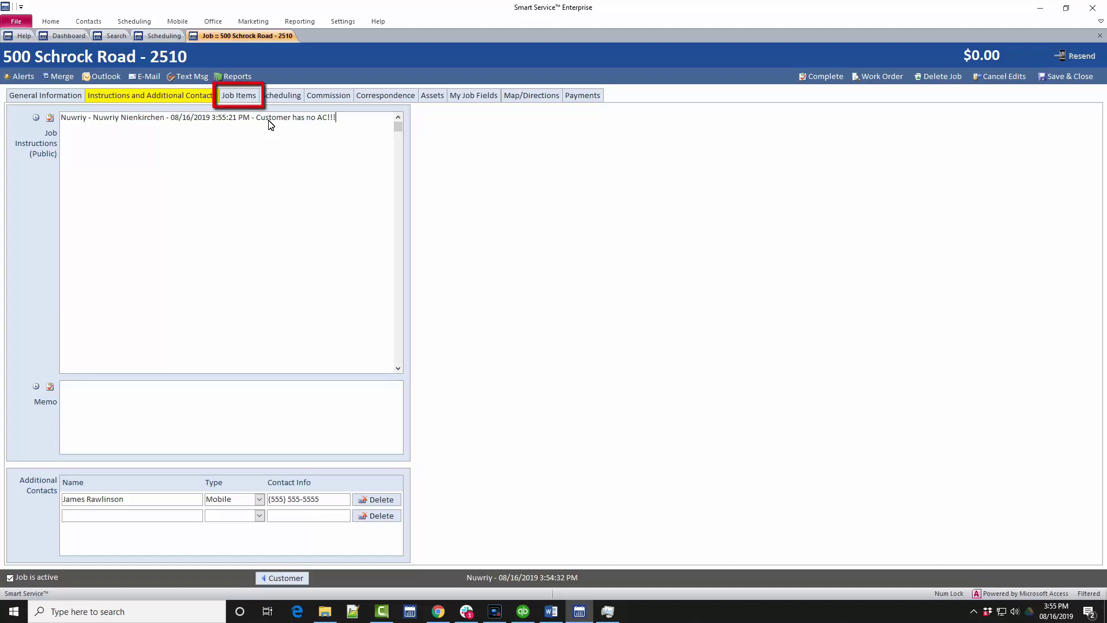
{"action": "left_click", "coordinate": [248, 98]}
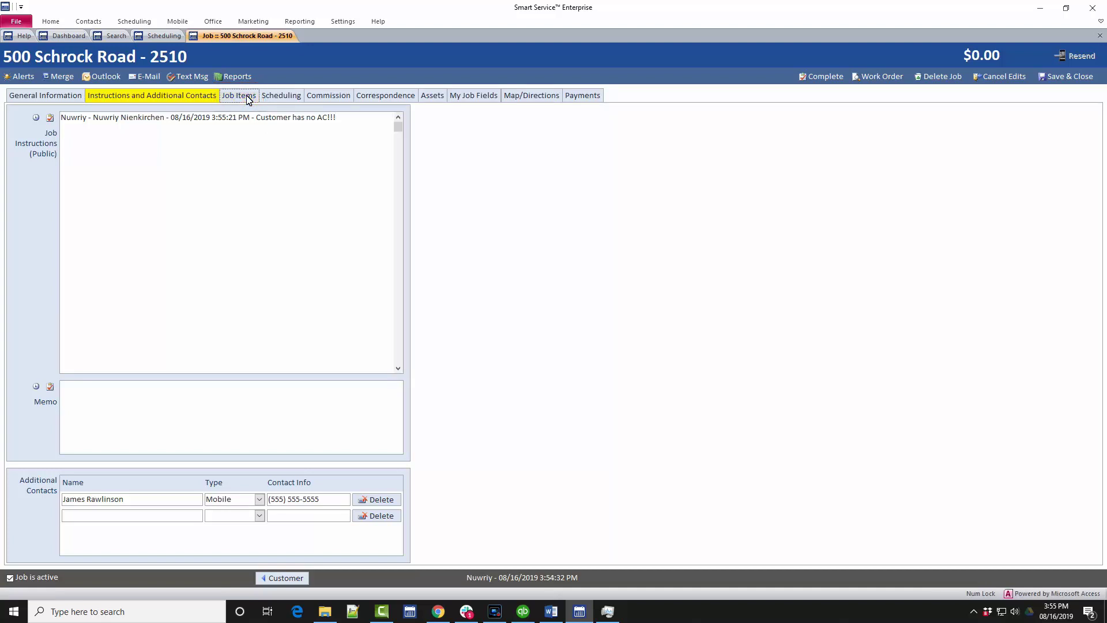
Step: Add the Not Otherwise Specified:N.O.S. (Labor) item to the job at a $75.00 rate
{"action": "left_click", "coordinate": [248, 98]}
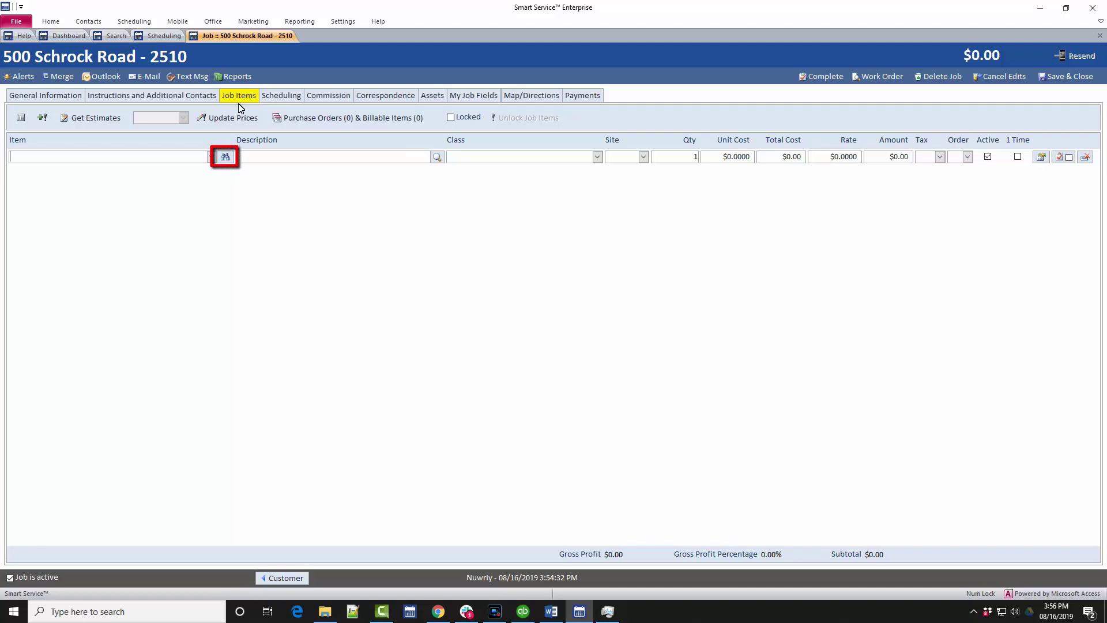
{"action": "left_click", "coordinate": [227, 158]}
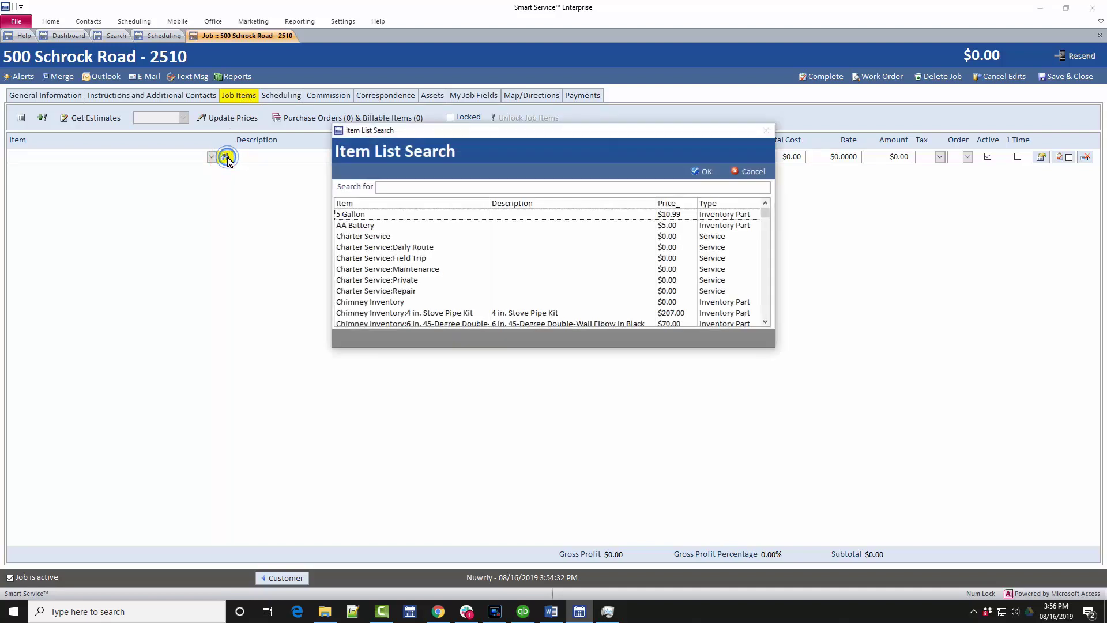
{"action": "left_click", "coordinate": [386, 188]}
{"action": "type", "text": "labor"}
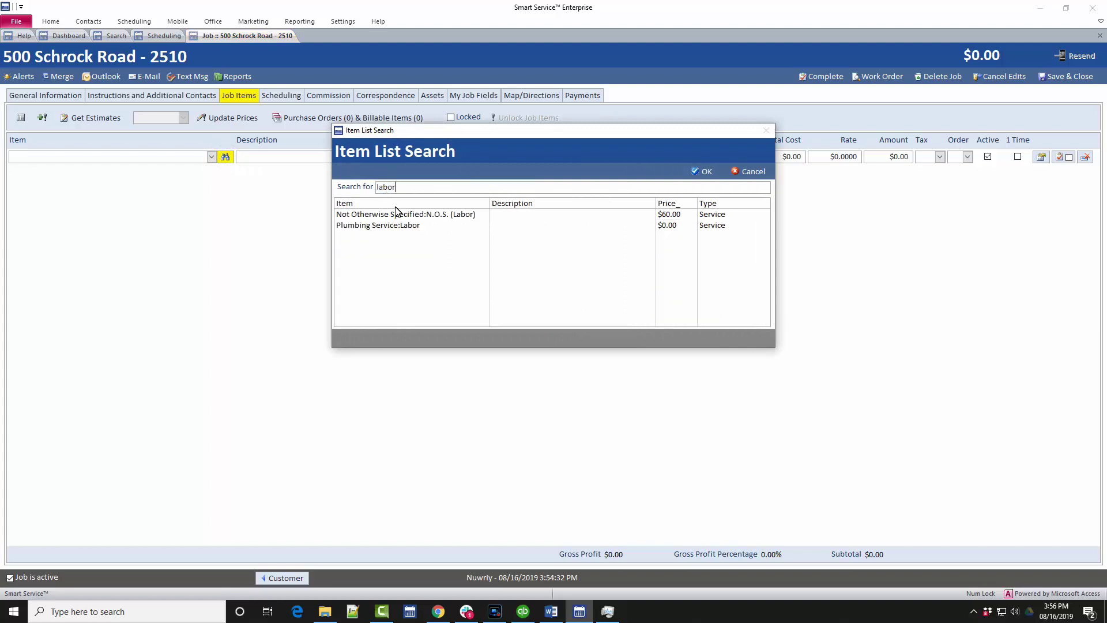
{"action": "left_click", "coordinate": [398, 214]}
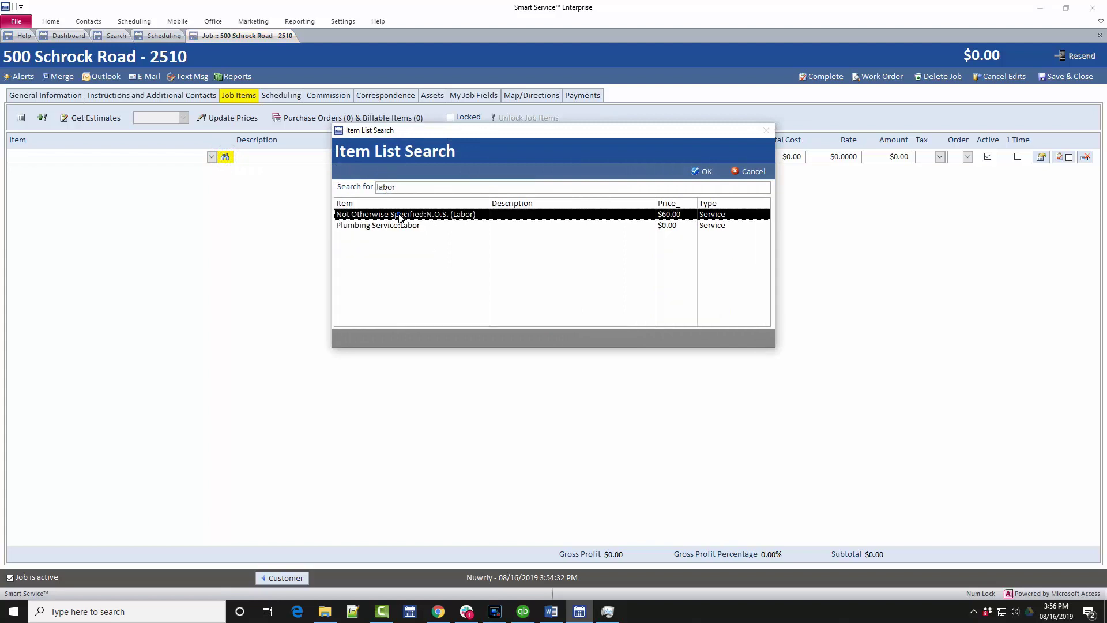
{"action": "left_click", "coordinate": [699, 172]}
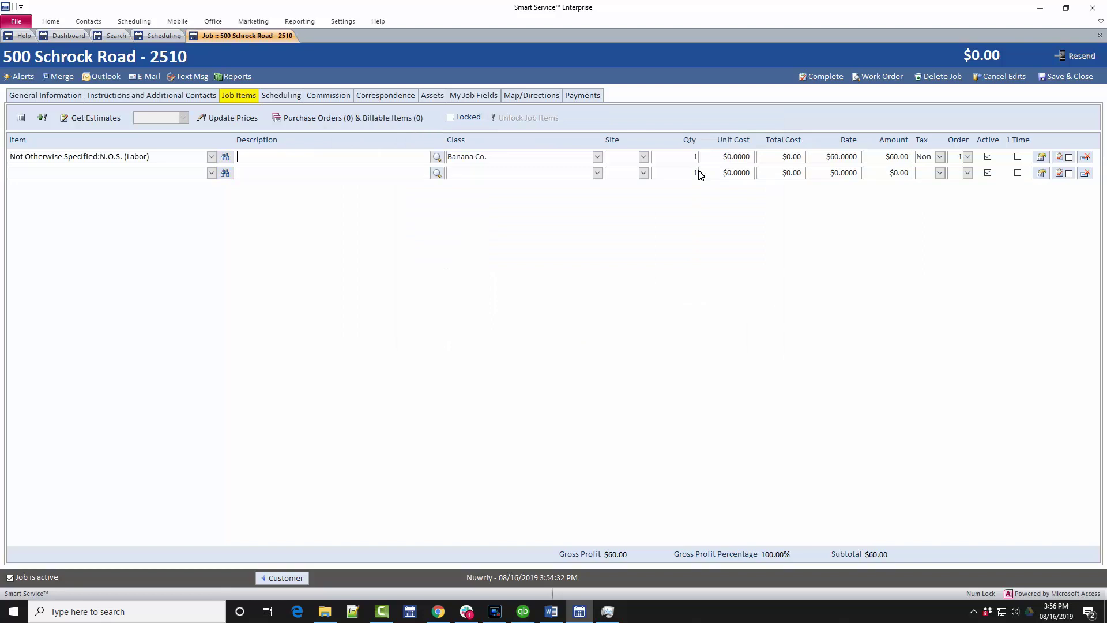
{"action": "double_click", "coordinate": [810, 156]}
{"action": "type", "text": "75"}
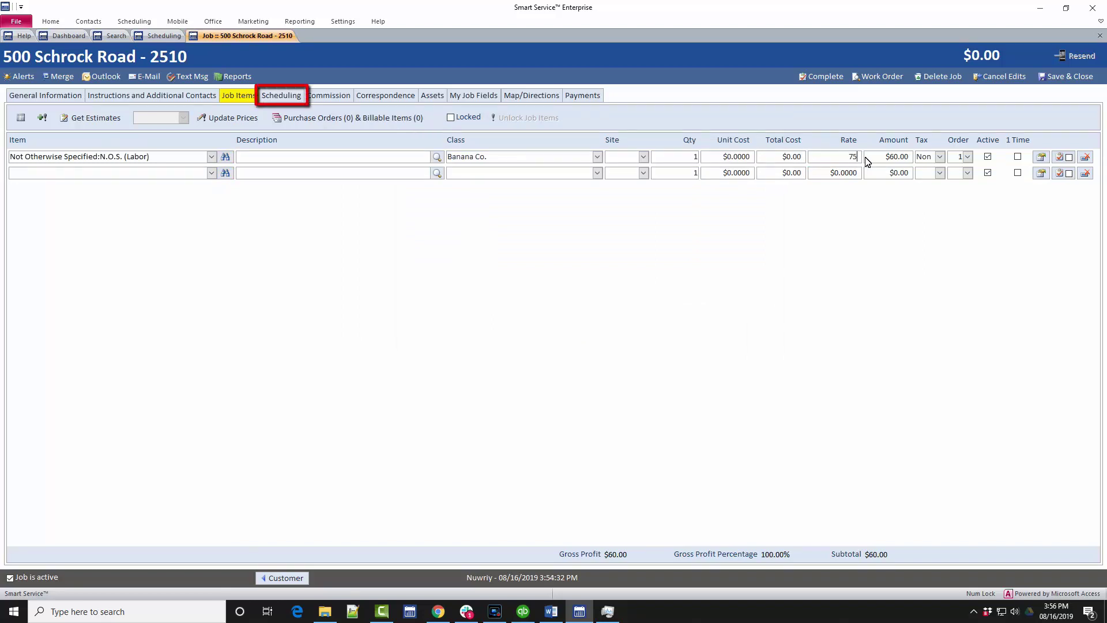
{"action": "key", "text": "Tab"}
Step: Schedule the job in Jr.'s Fri Aug 16 4:00–6:00 PM slots on the calendar and save
{"action": "left_click", "coordinate": [275, 95]}
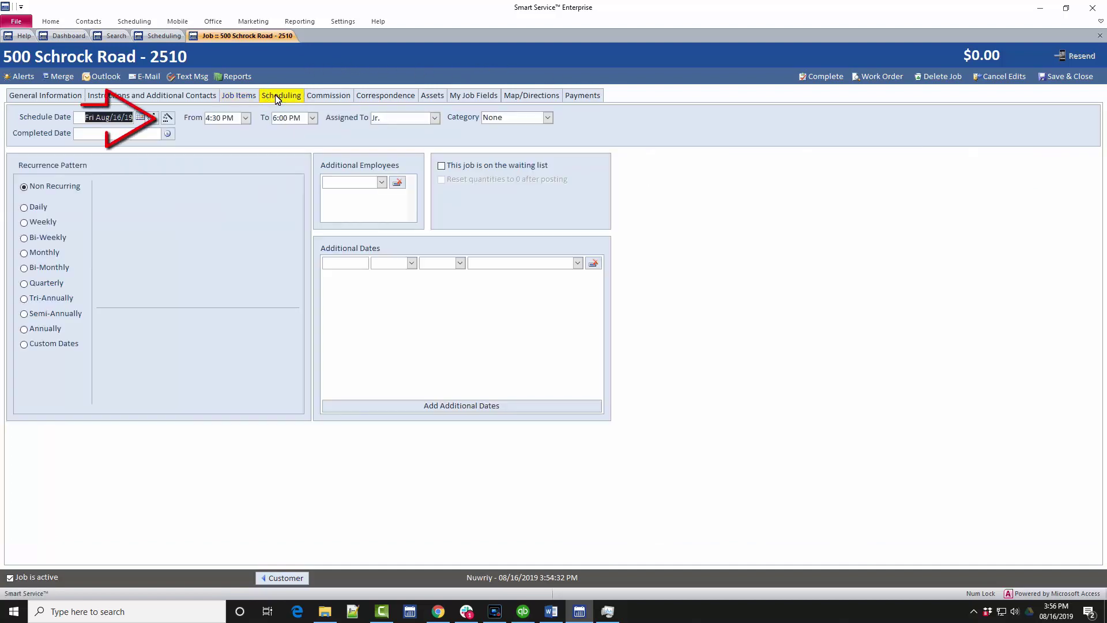
{"action": "left_click", "coordinate": [168, 119]}
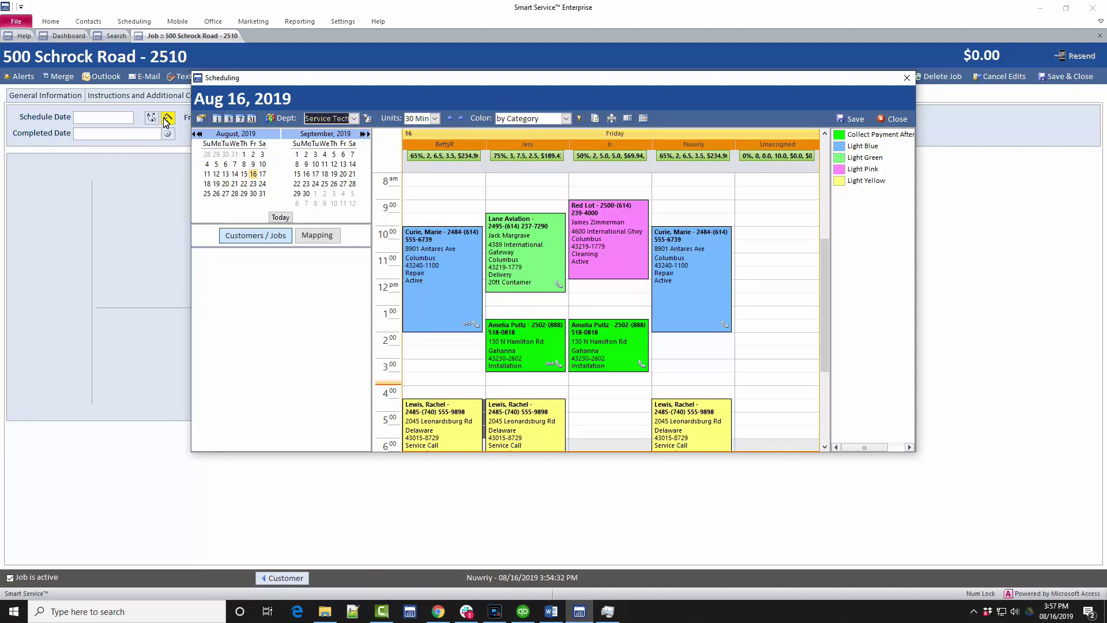
{"action": "left_click_drag", "start_coordinate": [621, 397], "coordinate": [612, 437]}
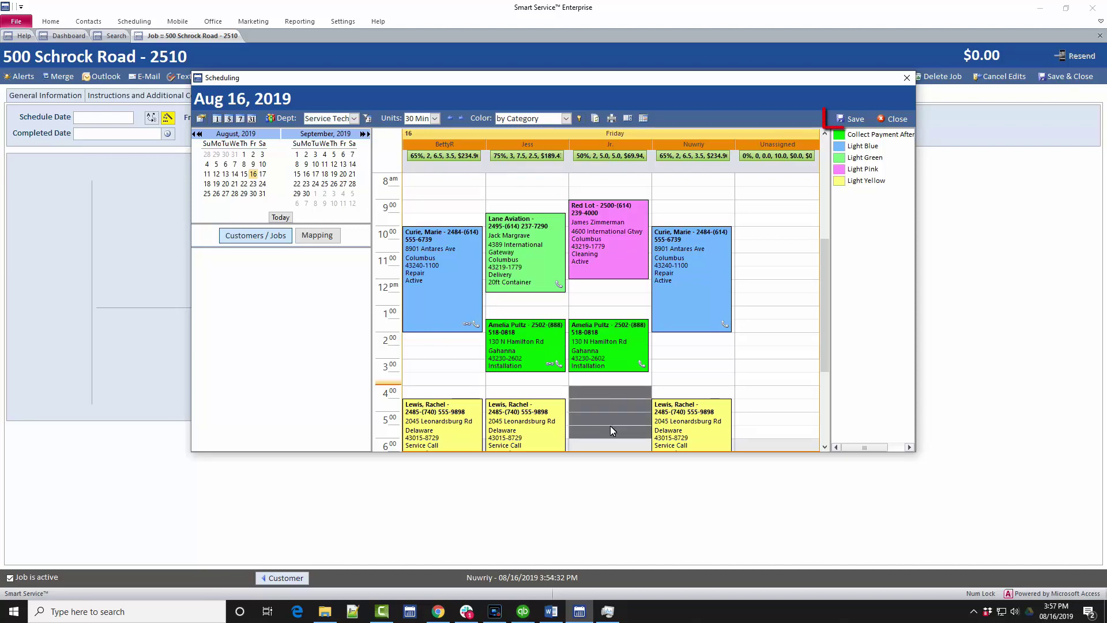
{"action": "left_click", "coordinate": [855, 118]}
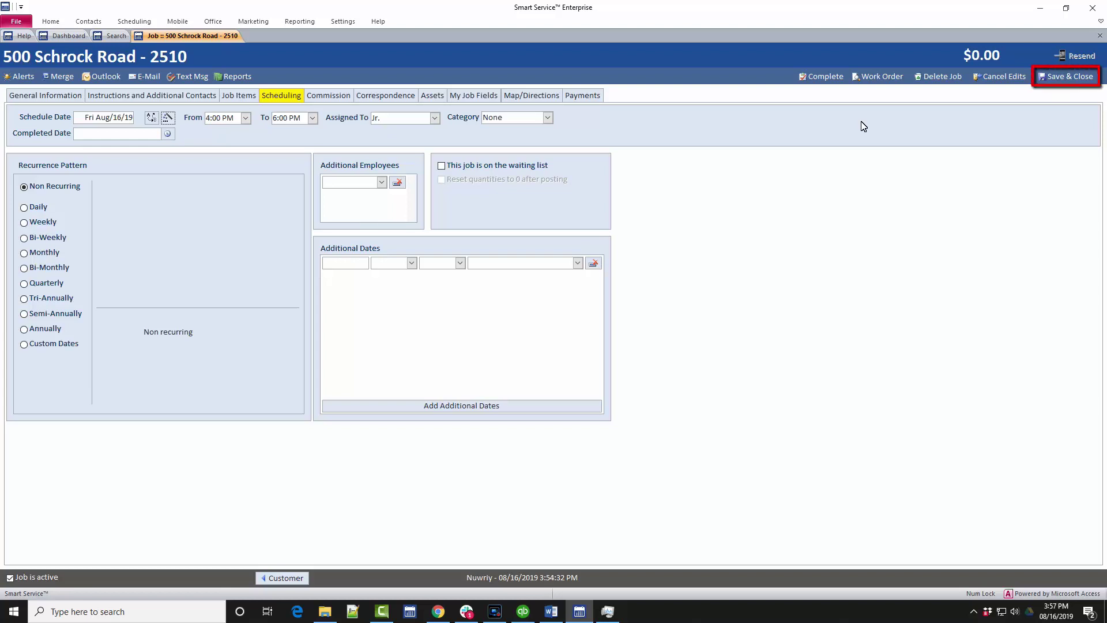
{"action": "left_click", "coordinate": [1086, 84]}
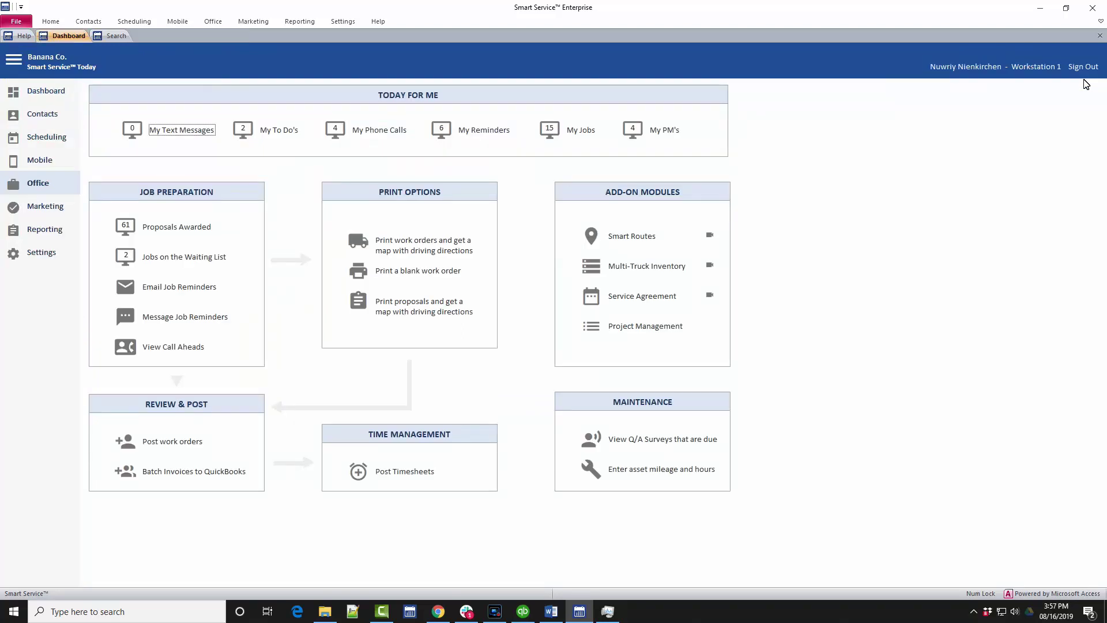